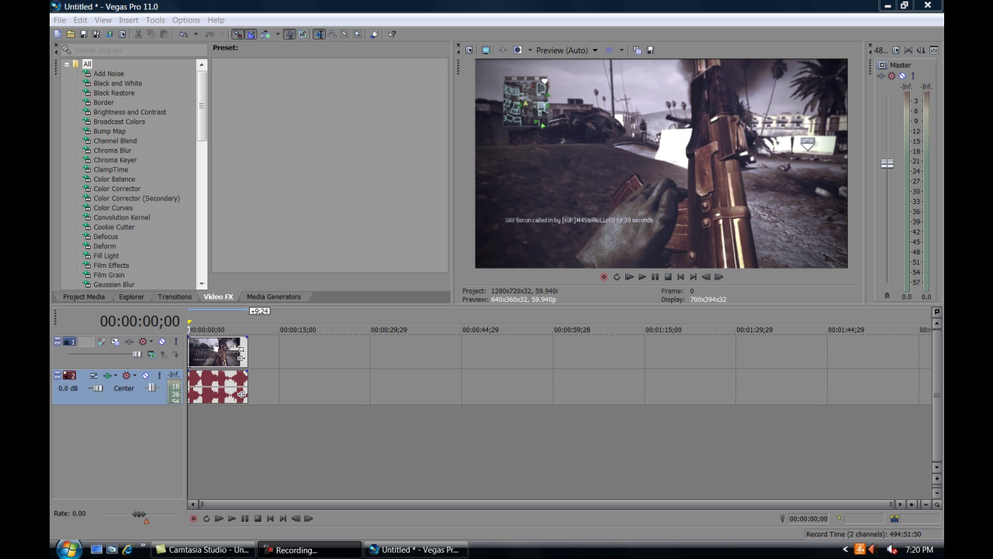
- Set the current 1280x720, 59.940 fps video properties as the defaults for all new projects and apply them
click(468, 50)
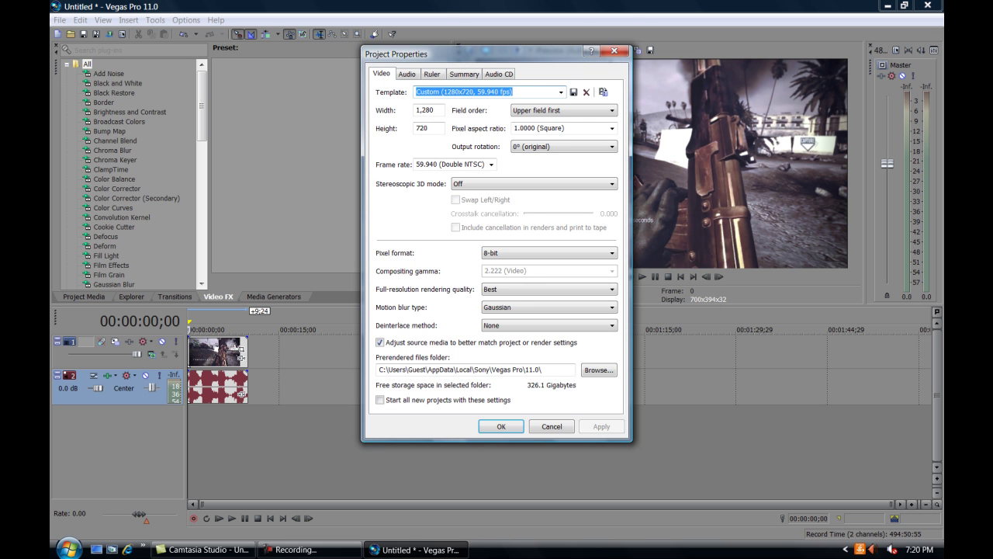
drag(469, 53, 433, 54)
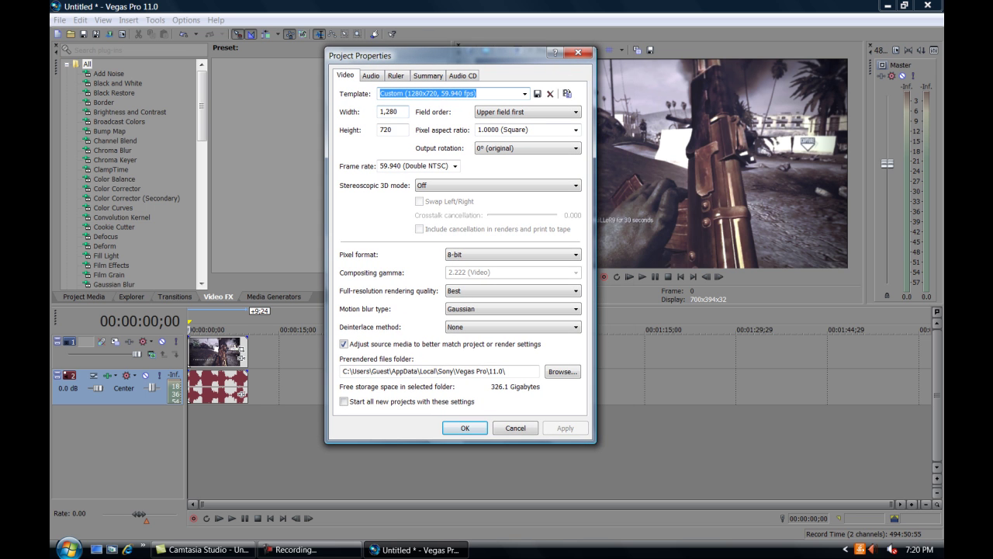
click(399, 112)
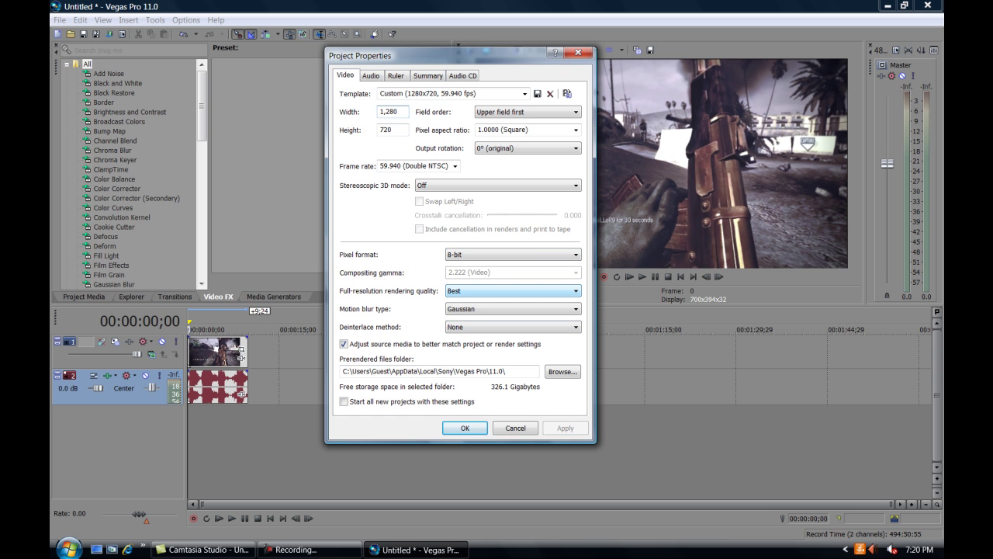
click(513, 309)
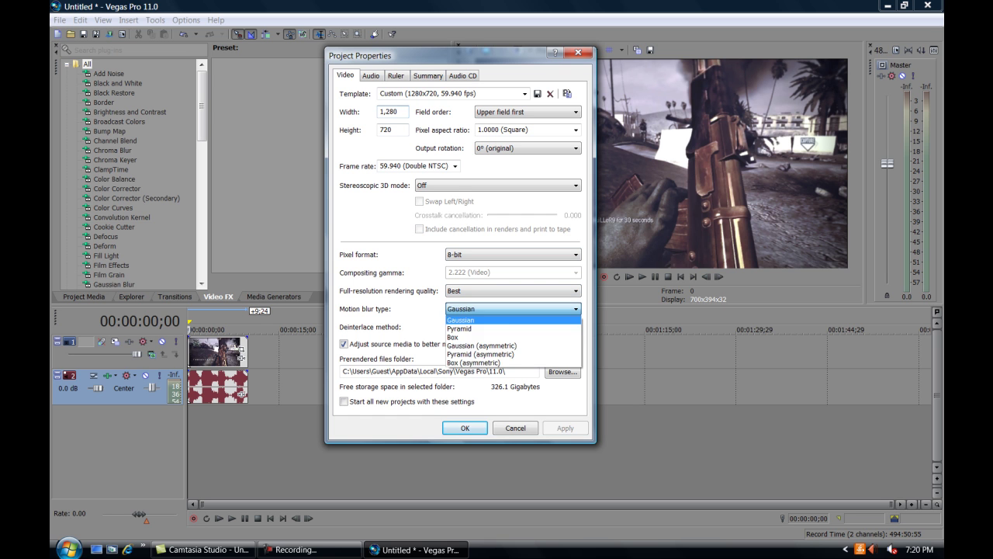
click(513, 309)
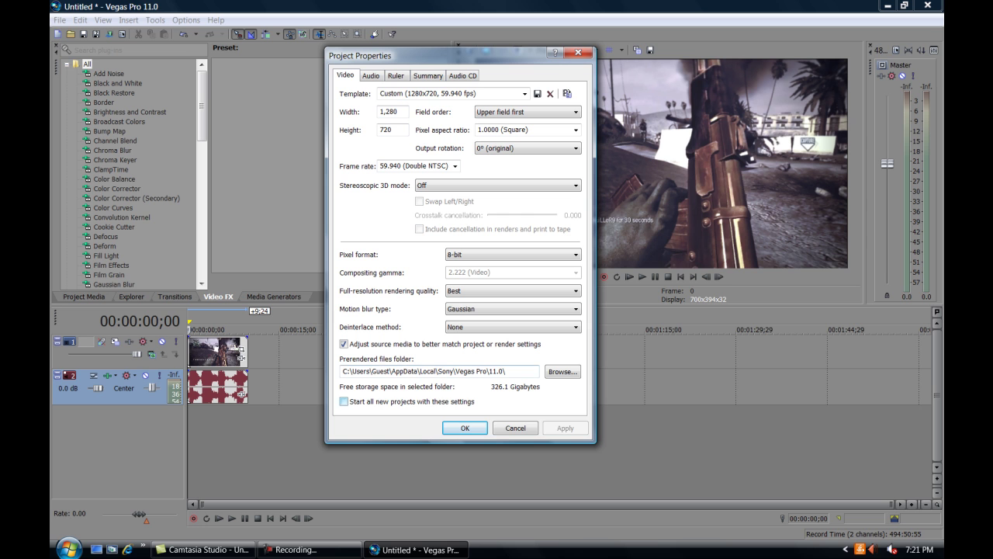
click(344, 401)
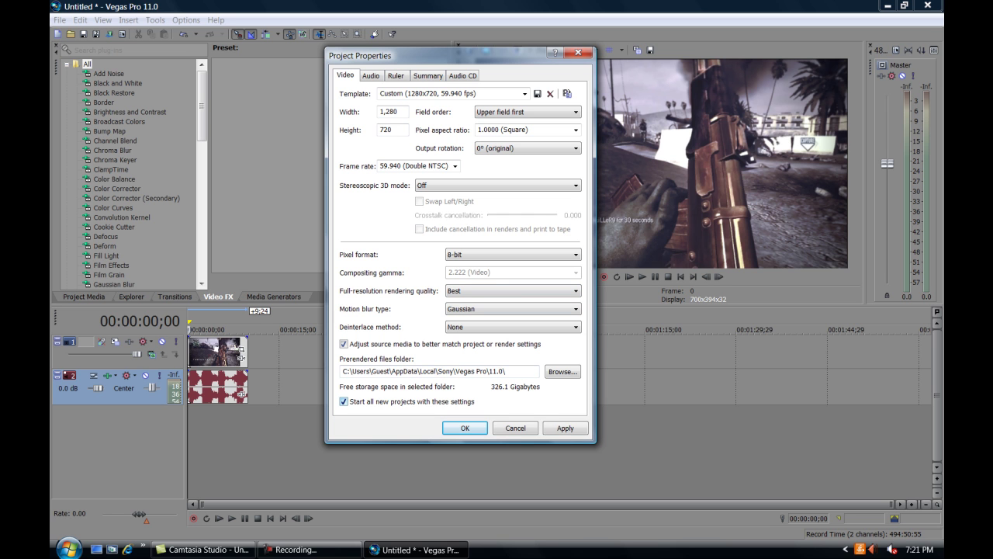
click(566, 429)
- Choose Best as the project's audio resample and stretch quality and confirm the project properties
key(ctrl+Tab)
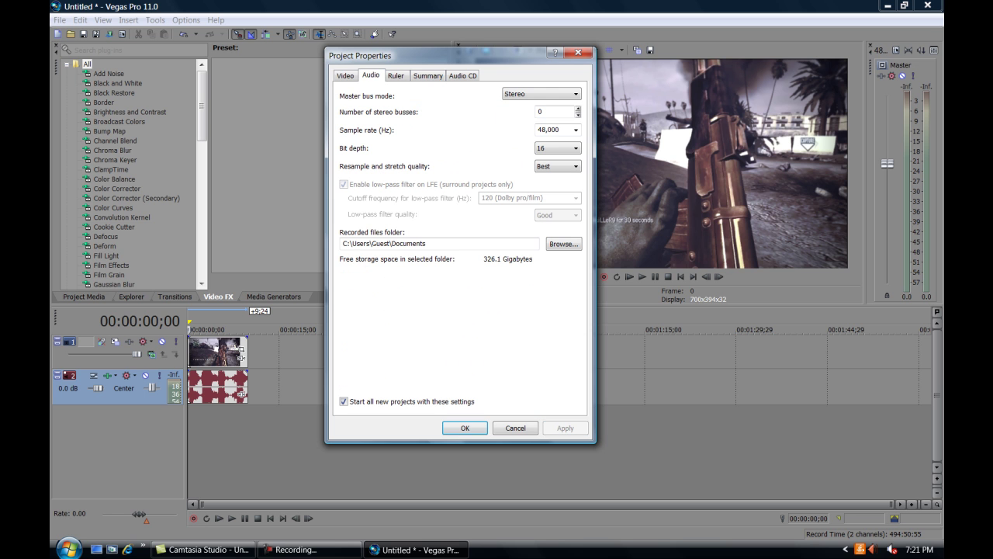
key(alt+Down)
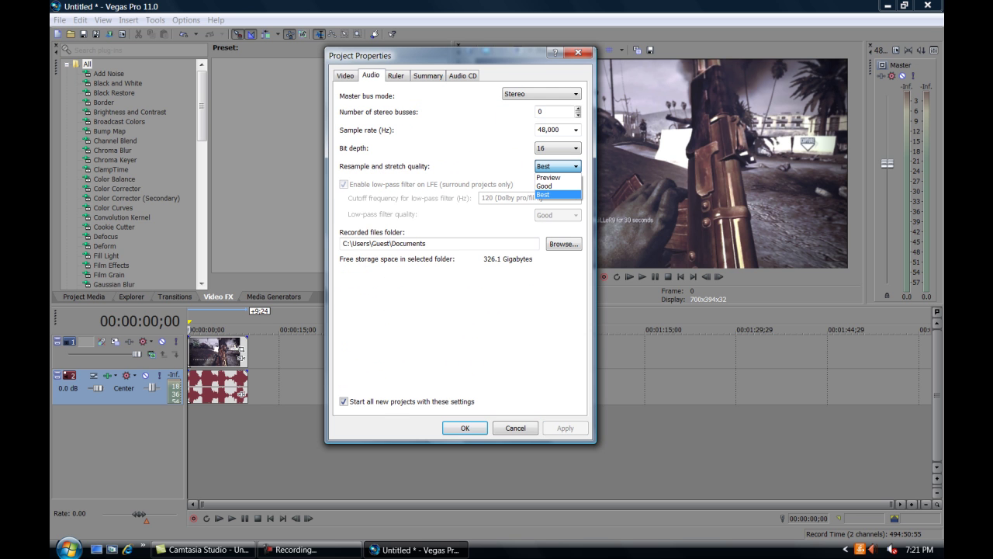
key(Return)
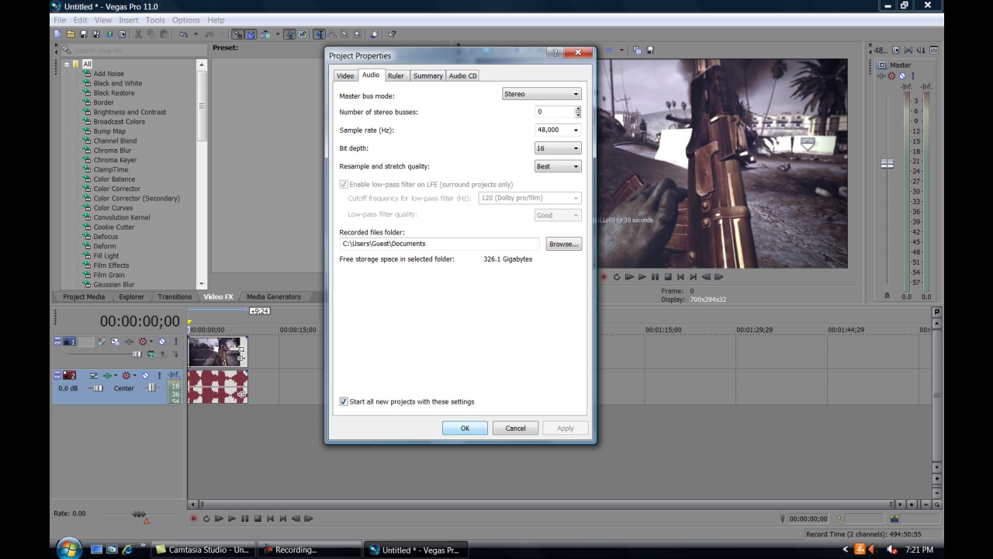
key(Return)
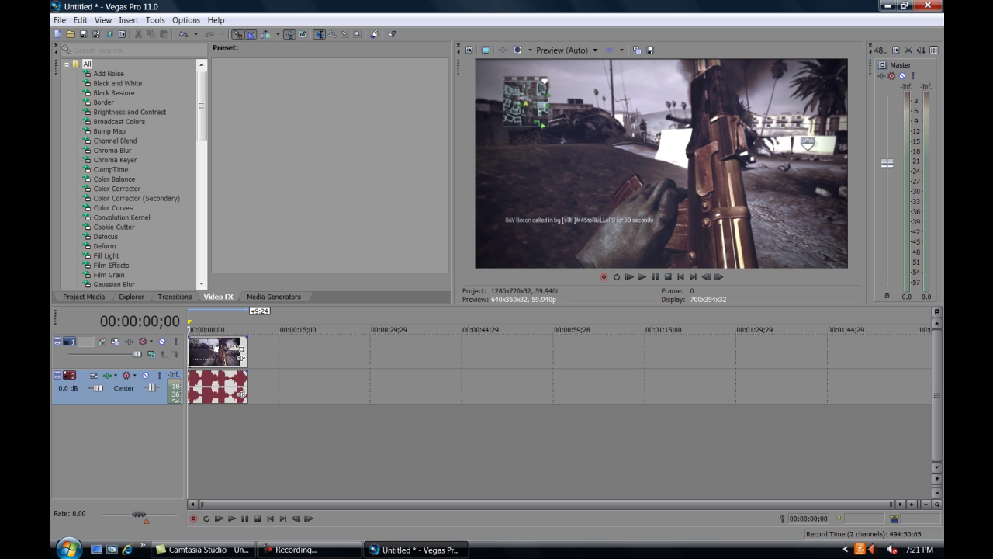
- Open the Render As settings for the project
key(alt)
key(Down)
key(Down)
key(Down)
key(Down)
key(Down)
key(Down)
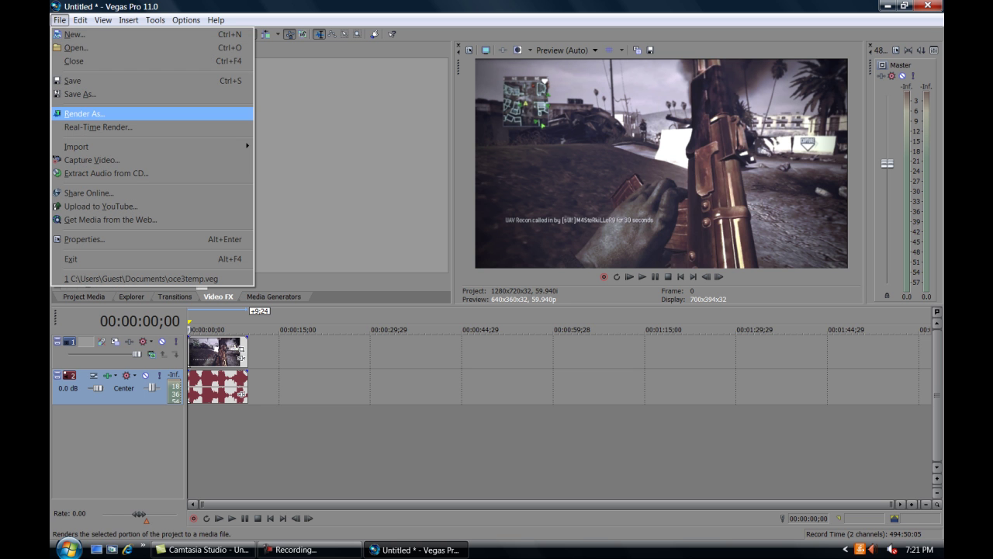
key(Return)
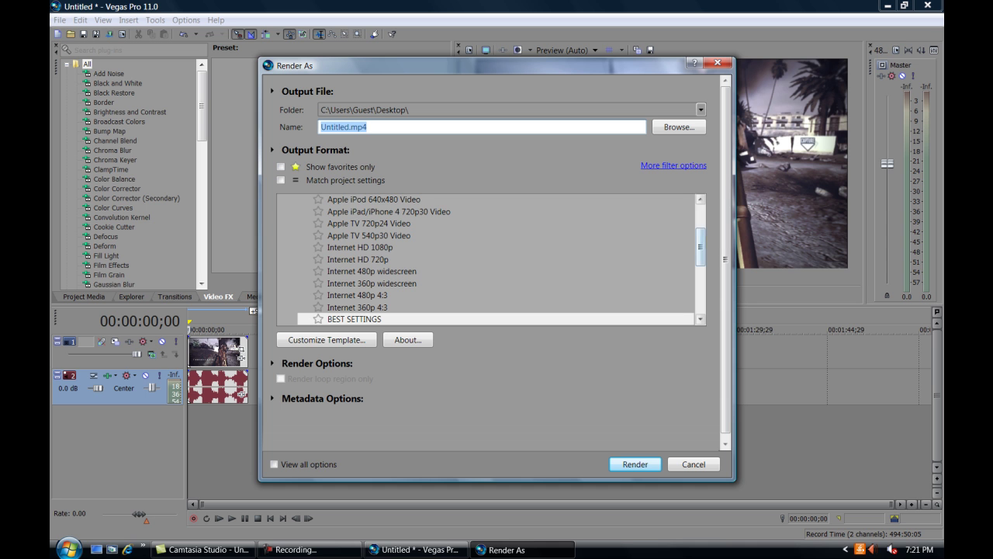
- Select the BEST SETTINGS template under the MainConcept AVC/AAC (*.mp4) output format
mouse_move(701, 247)
mouse_down()
mouse_move(701, 224)
mouse_move(701, 244)
mouse_move(701, 233)
mouse_up()
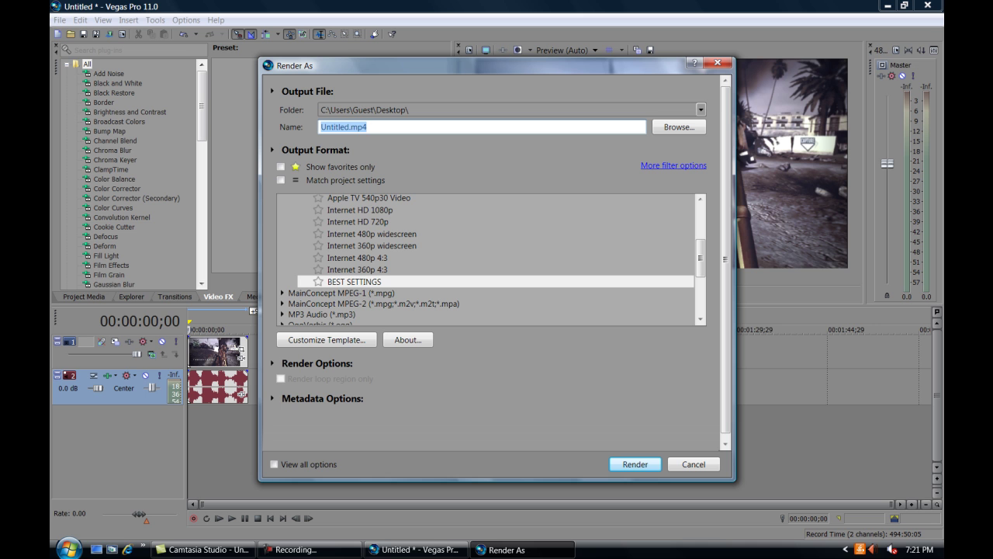
drag(701, 258, 700, 228)
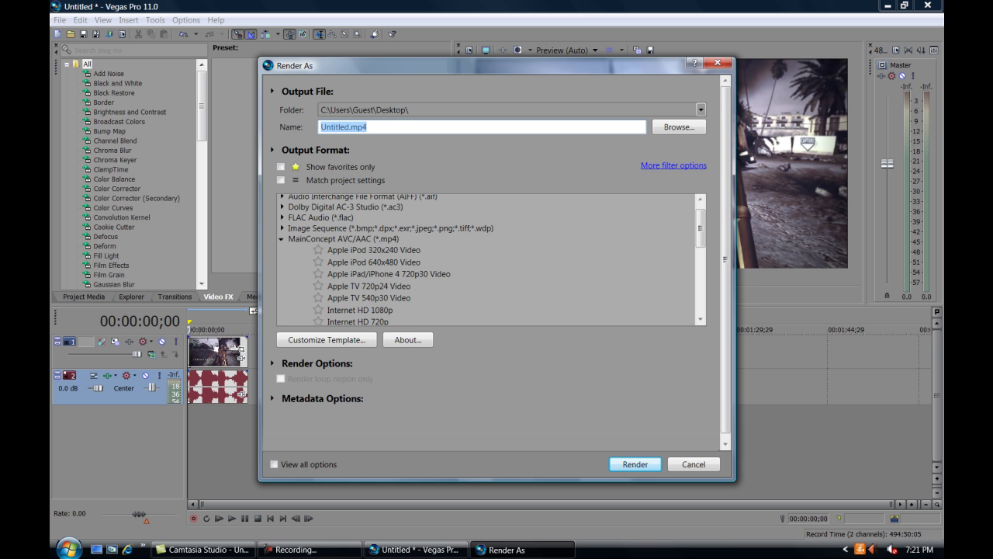
scroll(491, 259, down, 1)
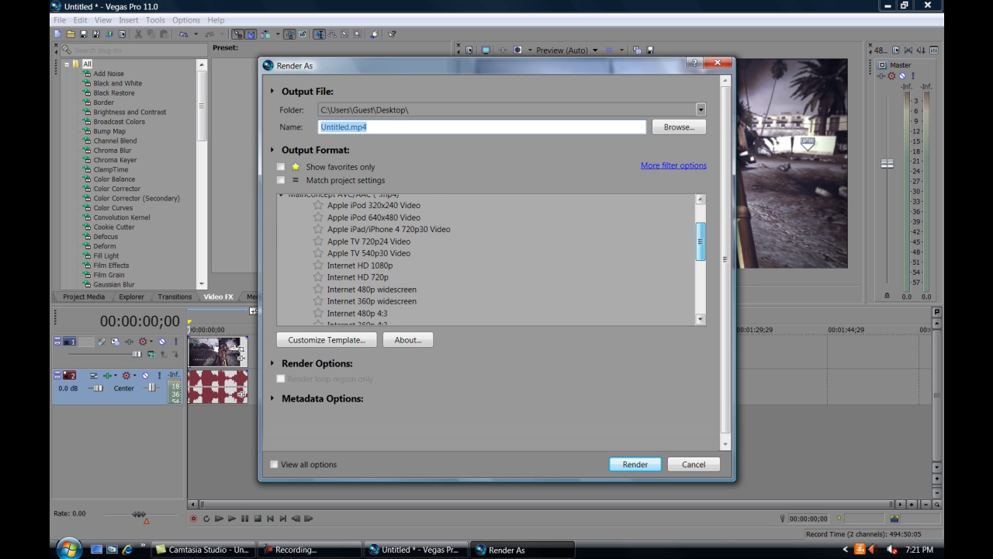
click(358, 278)
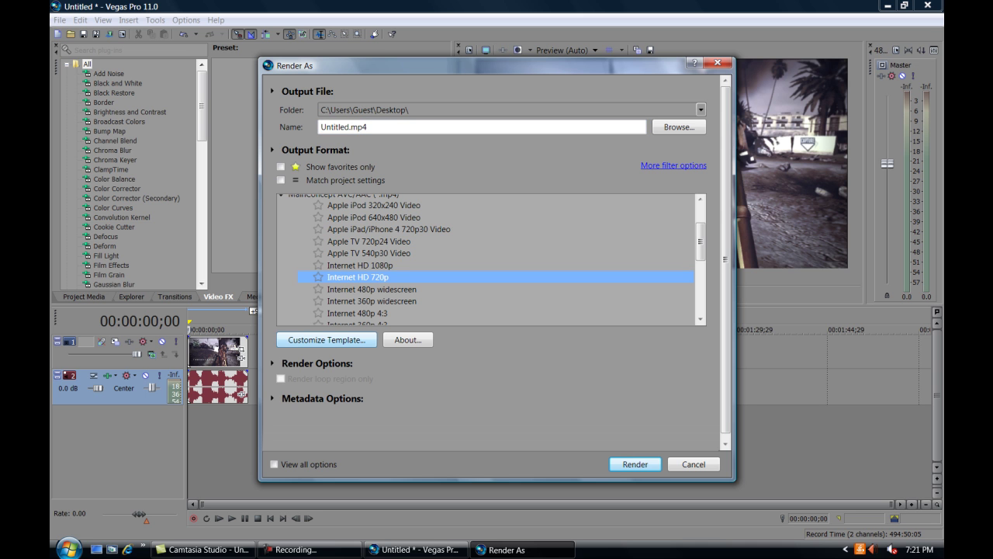
mouse_move(701, 242)
mouse_down()
mouse_move(700, 262)
mouse_move(701, 253)
mouse_up()
click(355, 302)
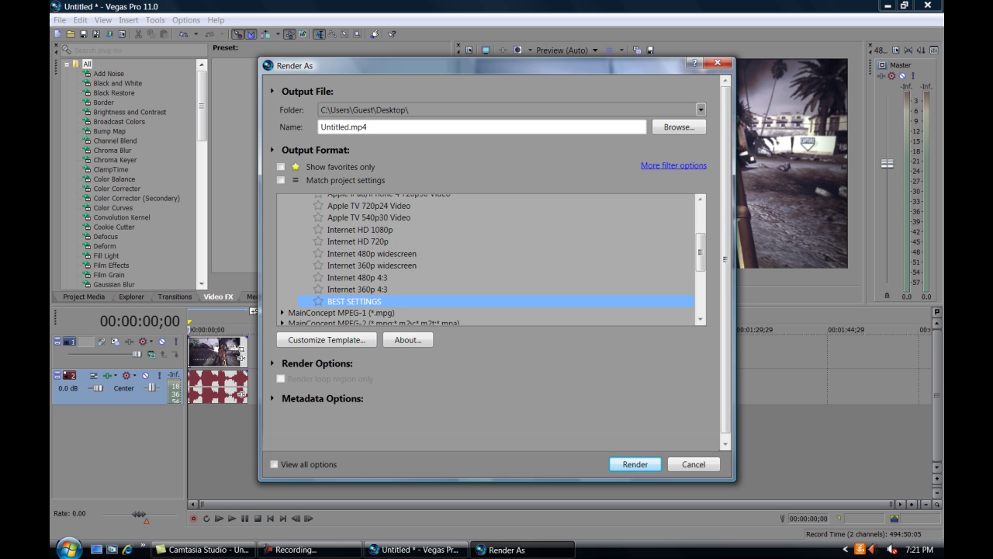
- Open the template's custom settings and review its video frame size, frame rate, field order and variable bit rate
click(326, 340)
click(327, 340)
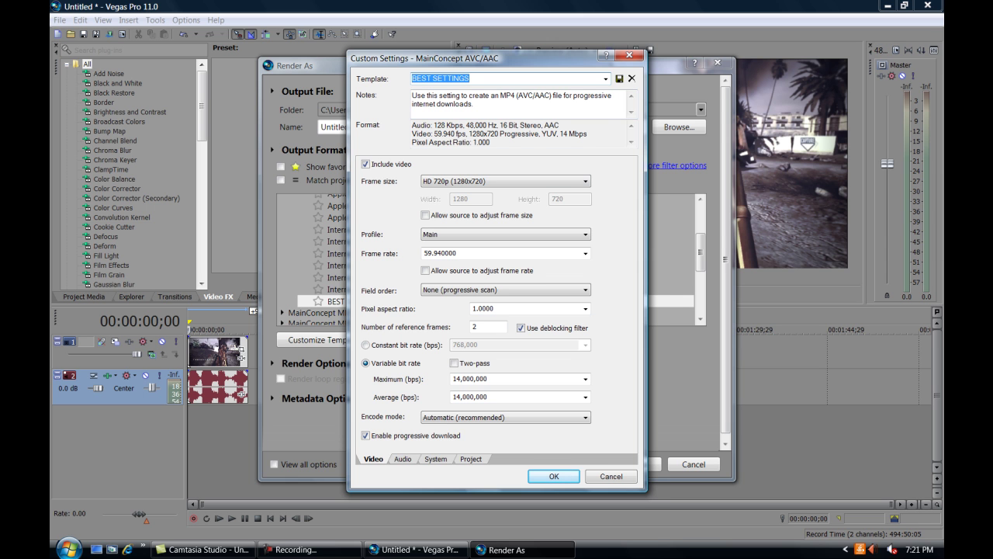
mouse_move(535, 58)
mouse_down()
mouse_move(542, 69)
mouse_move(541, 58)
mouse_up()
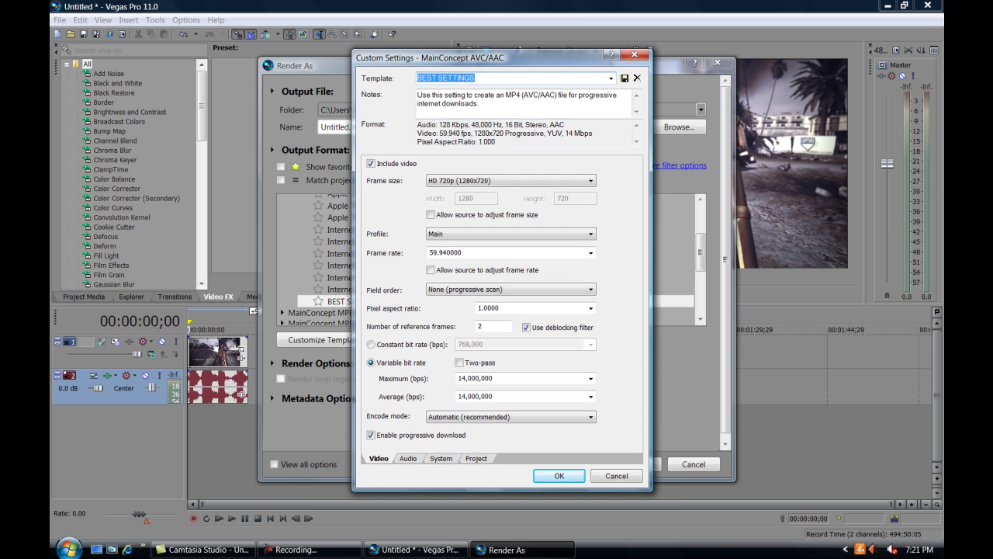
click(543, 181)
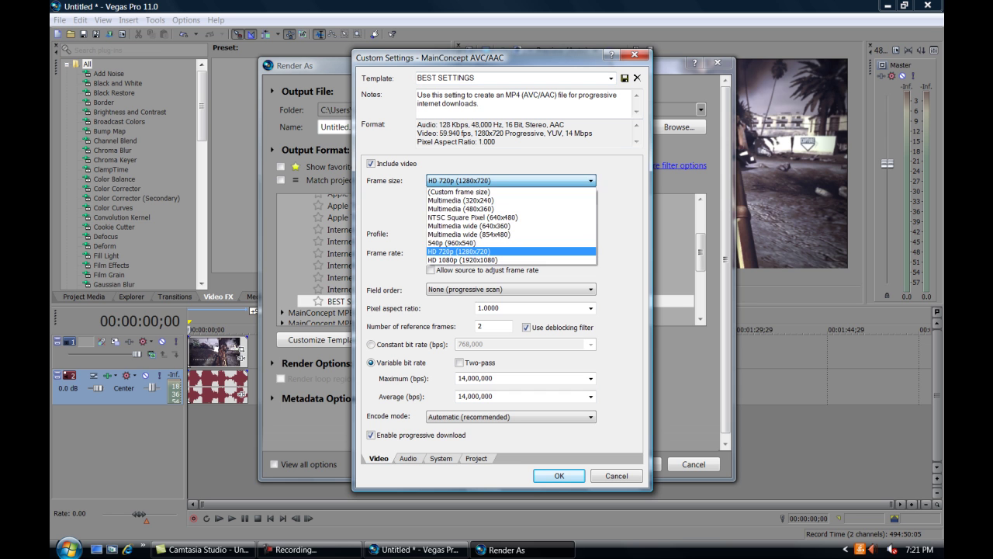
click(544, 181)
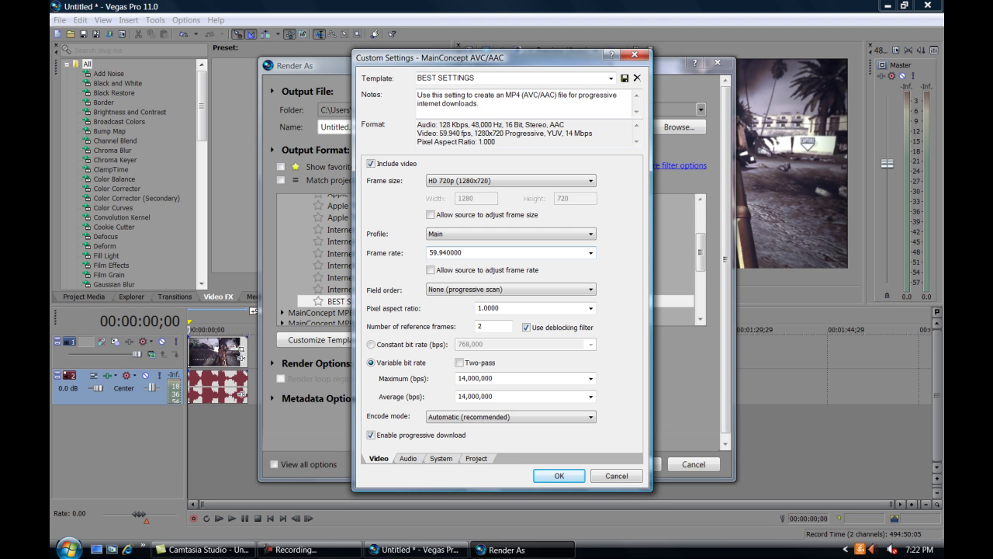
click(508, 252)
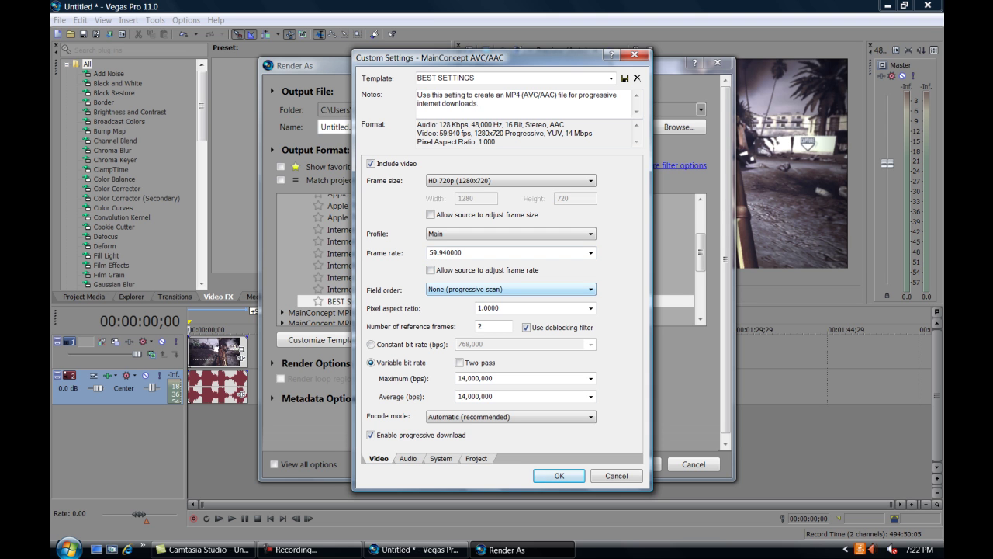
key(Tab)
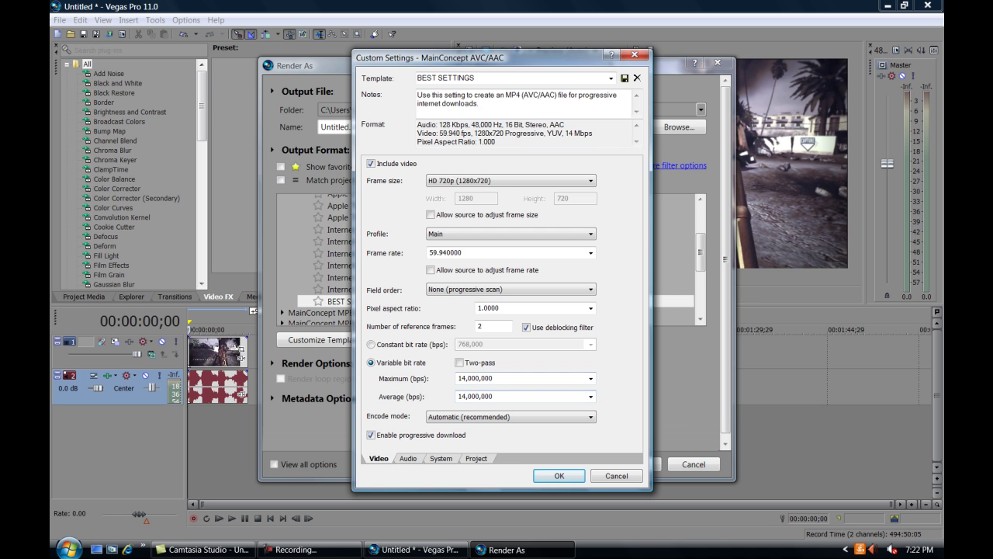
click(592, 396)
click(592, 396)
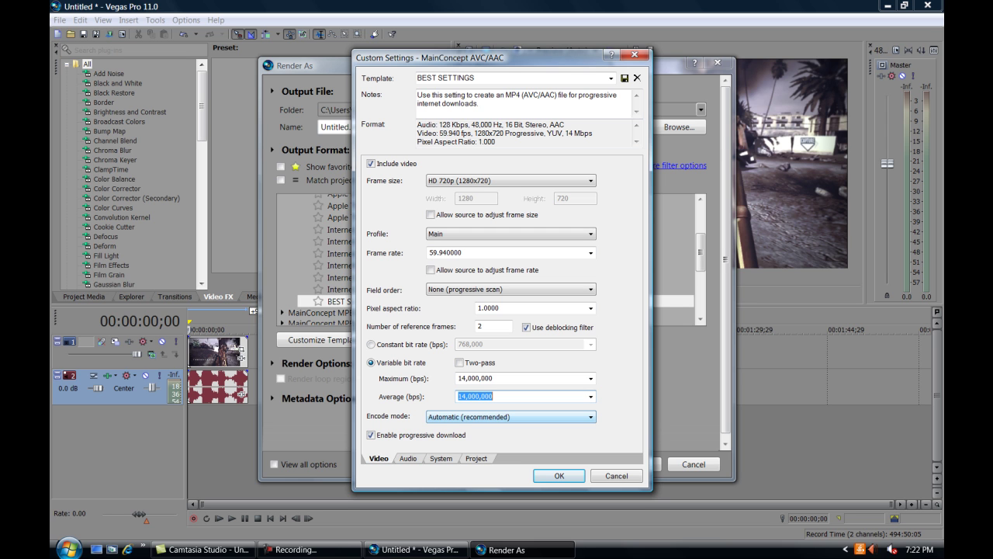
- Check the template's audio sample rate and bit rate, and close the custom settings
click(408, 459)
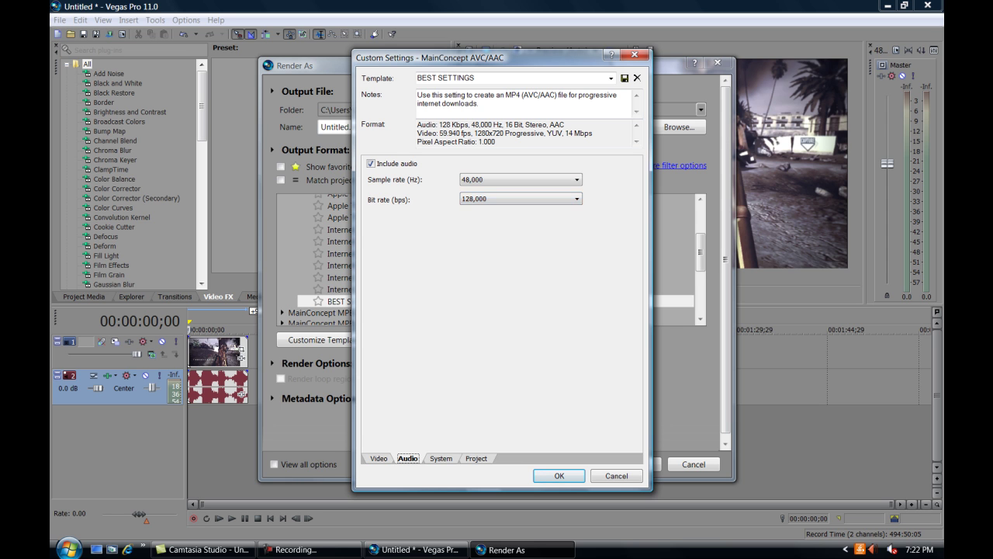
key(ctrl+shift+Tab)
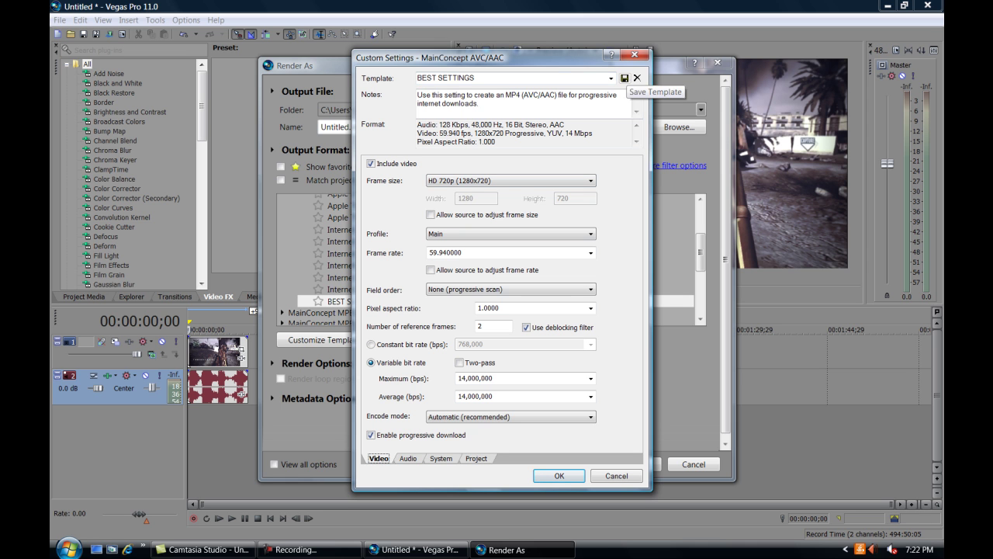
key(Return)
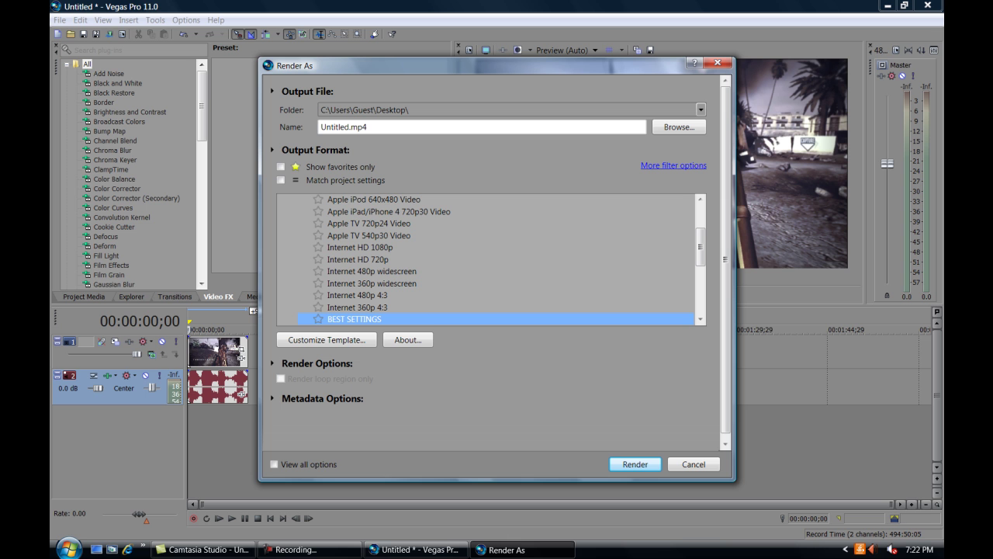
- Set the render output to a file named Testingvideo on the Desktop
click(679, 128)
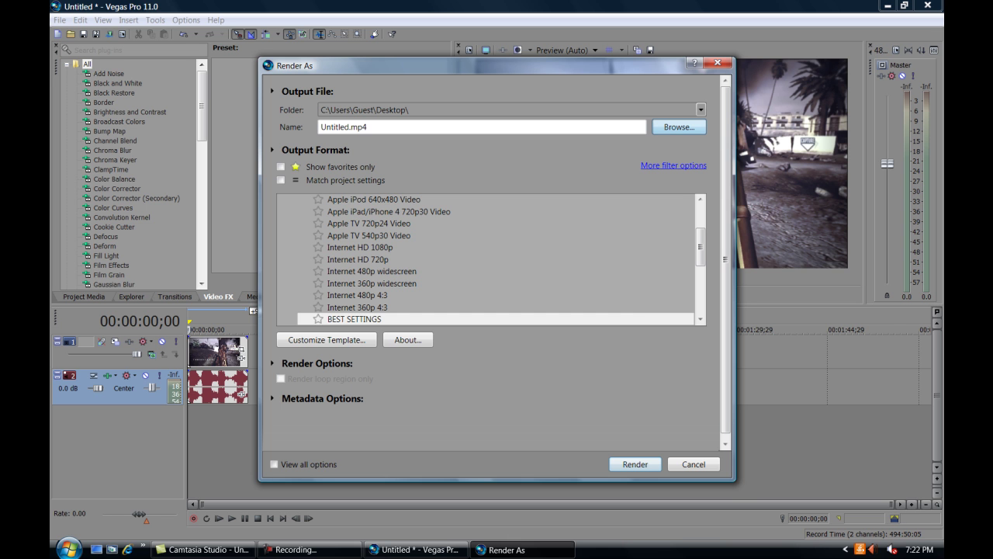
click(301, 180)
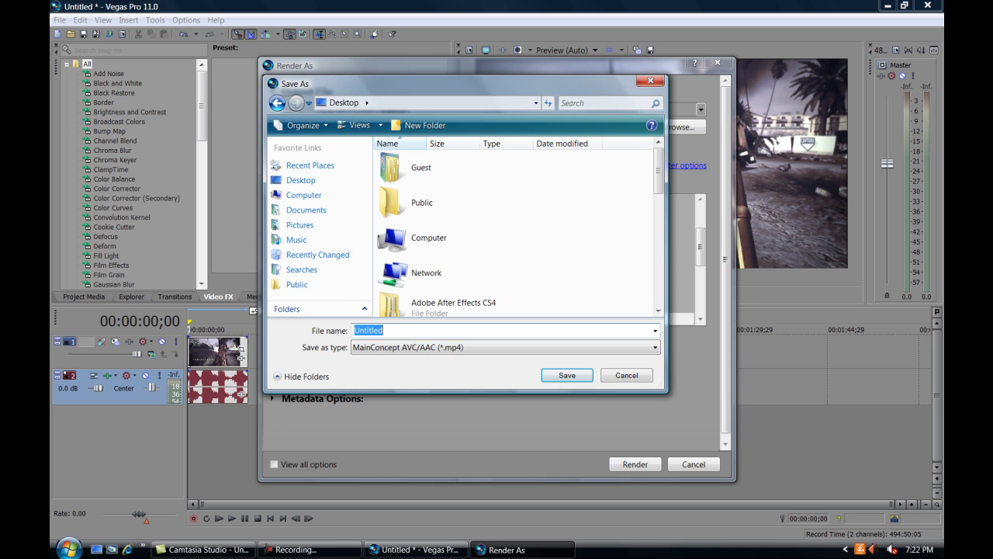
text(Testingvideo)
key(Return)
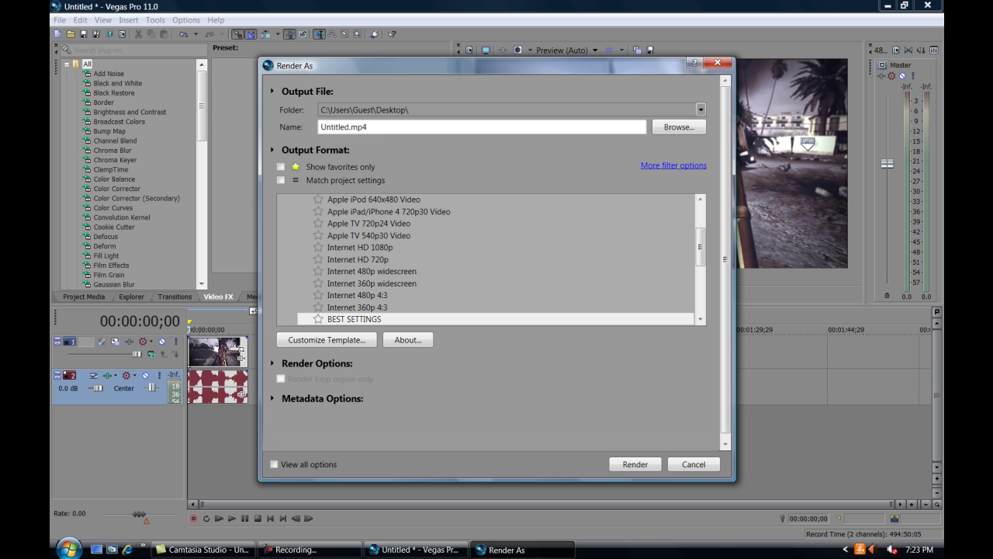